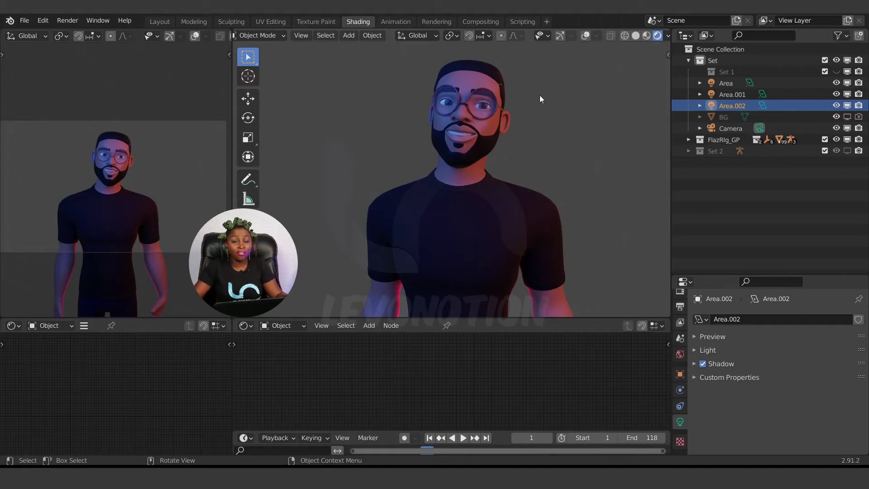
# - Turn the empty lower-left area into a Shader Editor
pyautogui.moveTo(553, 134); pyautogui.dragTo(543, 165, button='middle')
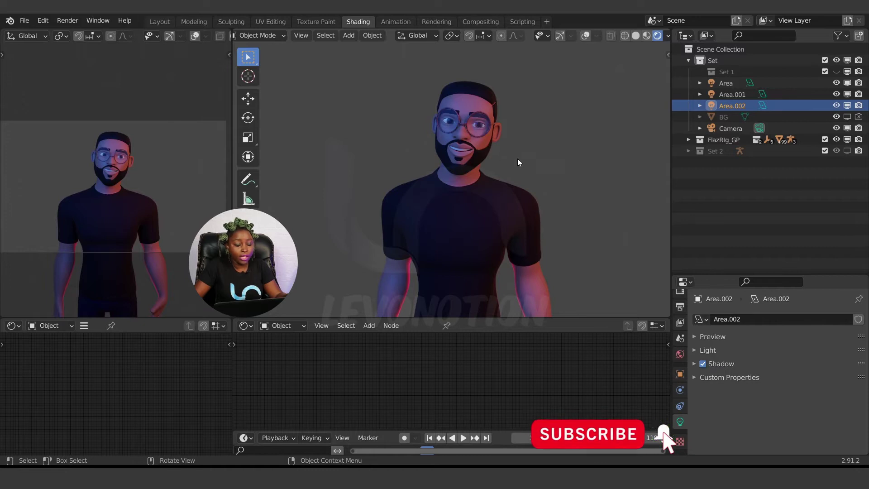
pyautogui.moveTo(504, 152)
pyautogui.mouseDown(button='middle')
pyautogui.moveTo(504, 141)
pyautogui.moveTo(508, 153)
pyautogui.mouseUp(button='middle')
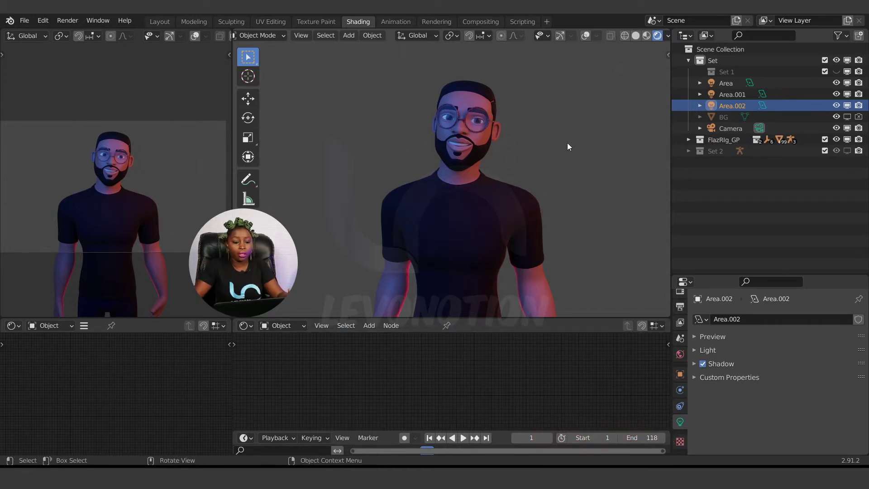
pyautogui.scroll(-3, 510, 159)
pyautogui.scroll(3, 506, 92)
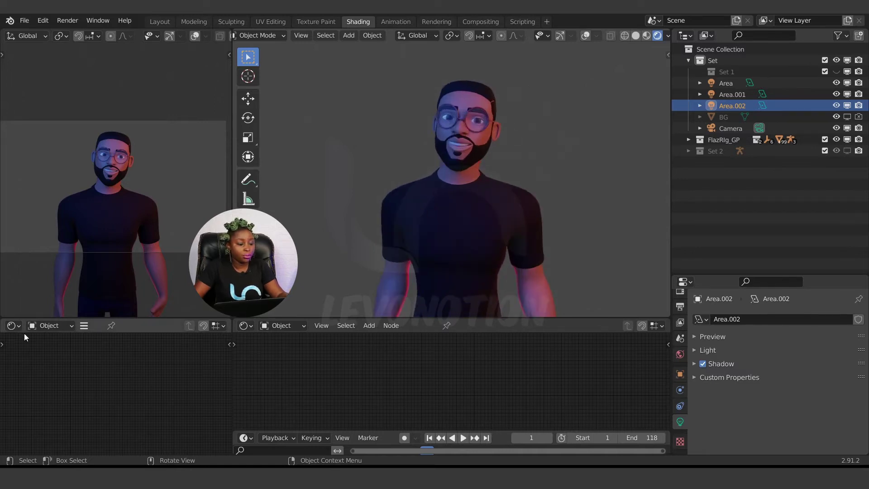
pyautogui.click(47, 326)
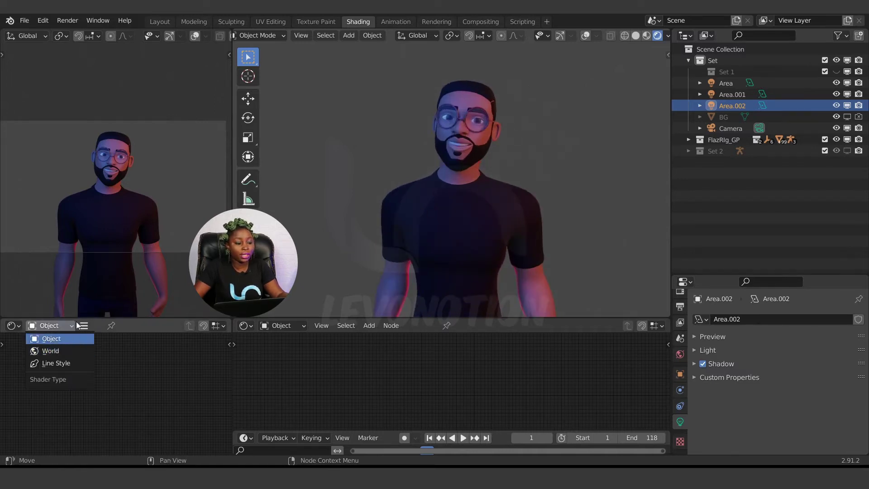
pyautogui.click(12, 325)
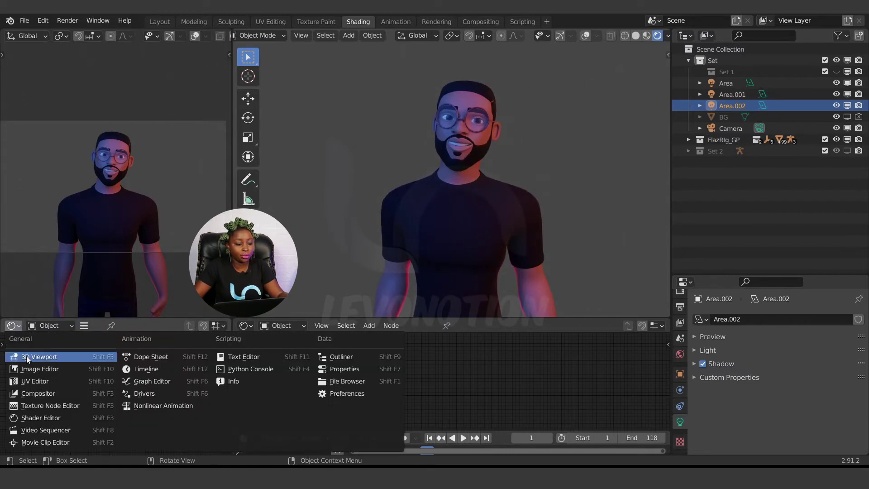
pyautogui.click(50, 418)
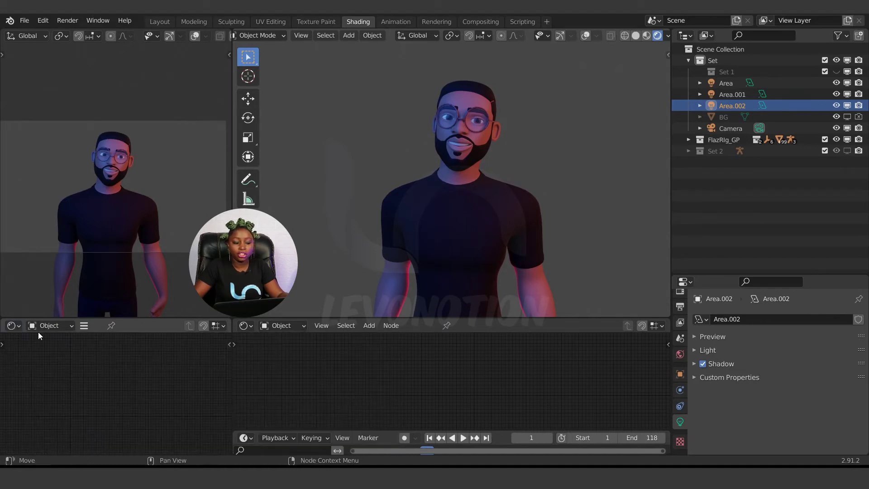
# - Select the character's glasses so the Glasses material nodes appear in the new editor
pyautogui.click(488, 216)
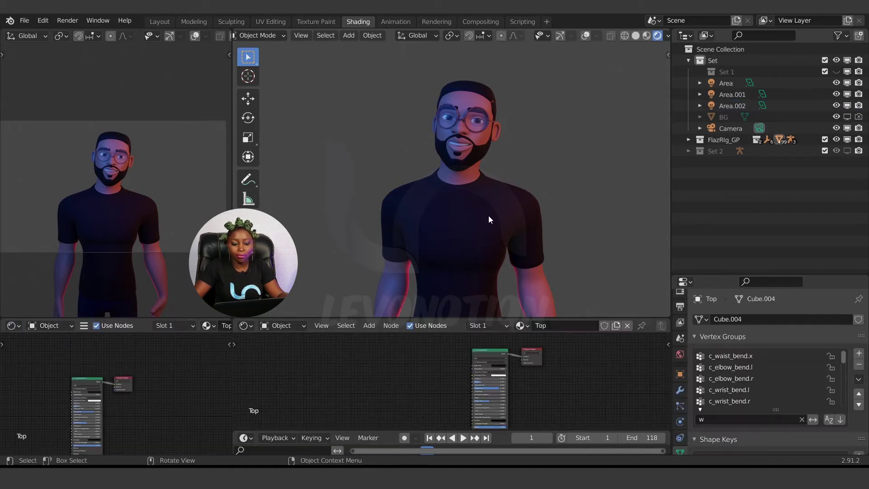
pyautogui.scroll(2, 480, 381)
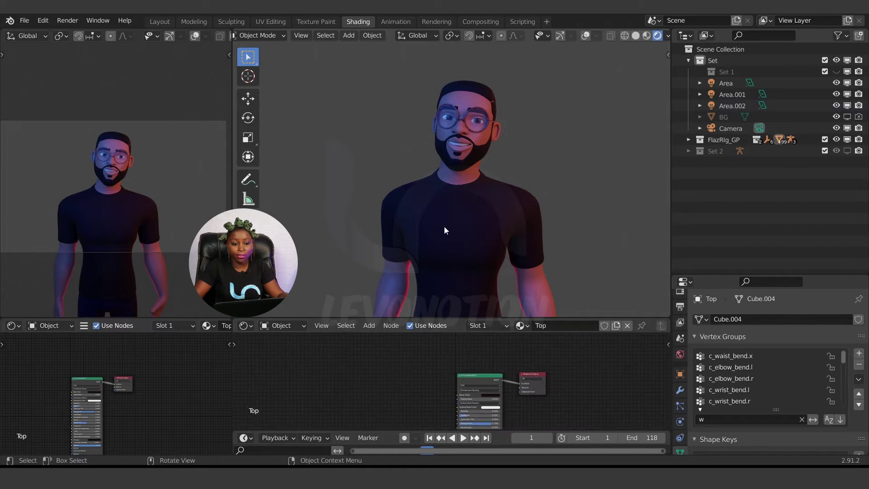
pyautogui.click(480, 115)
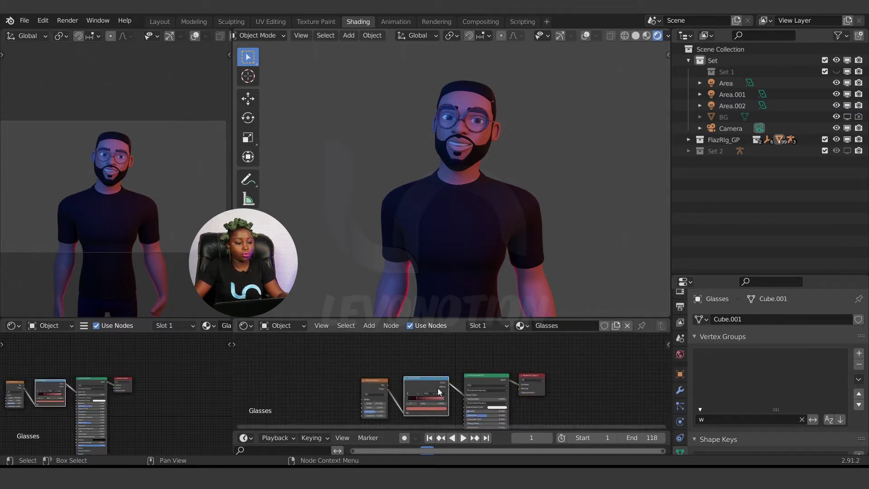
pyautogui.moveTo(33, 390); pyautogui.dragTo(65, 390, button='middle')
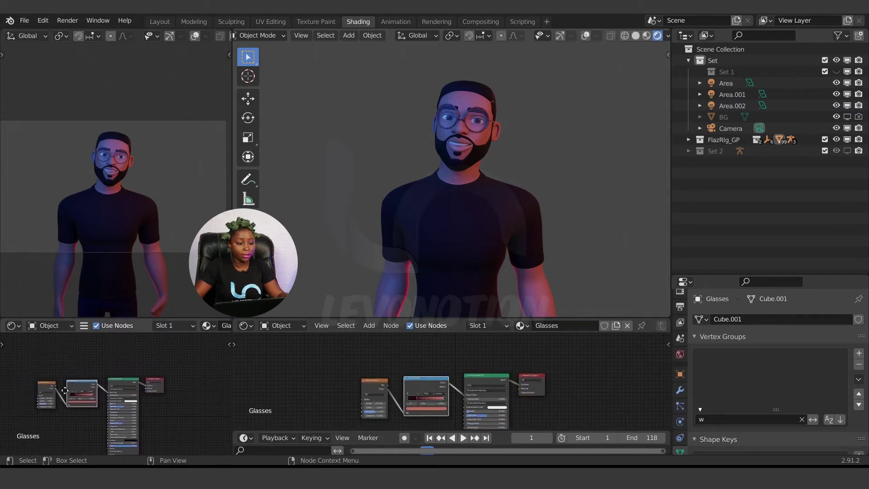
# - Switch the left shader editor to World and lay out the Background and World Output nodes
pyautogui.click(46, 326)
pyautogui.click(62, 350)
pyautogui.moveTo(162, 401); pyautogui.dragTo(131, 382, button='middle')
pyautogui.scroll(5, 77, 387)
pyautogui.moveTo(51, 371); pyautogui.dragTo(80, 375)
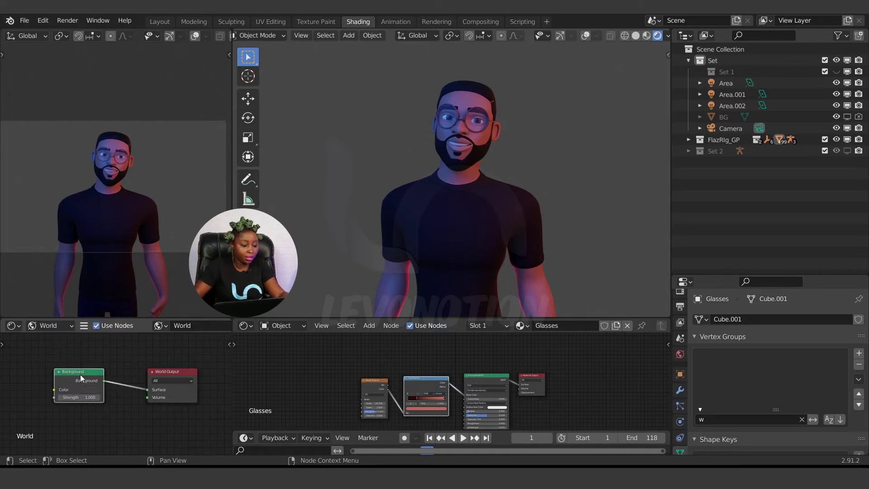
pyautogui.scroll(2, 89, 393)
# - Try a cream world Background colour, then undo back to the original dark colour
pyautogui.click(83, 389)
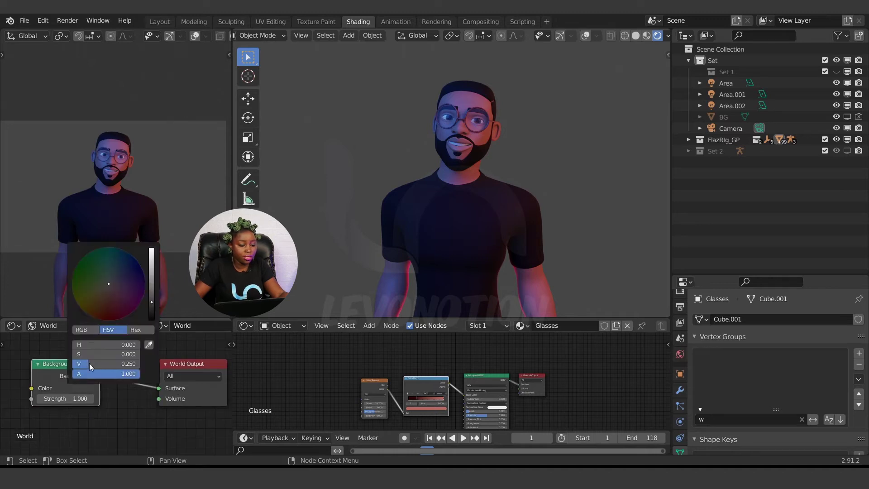
pyautogui.moveTo(121, 274); pyautogui.dragTo(104, 288)
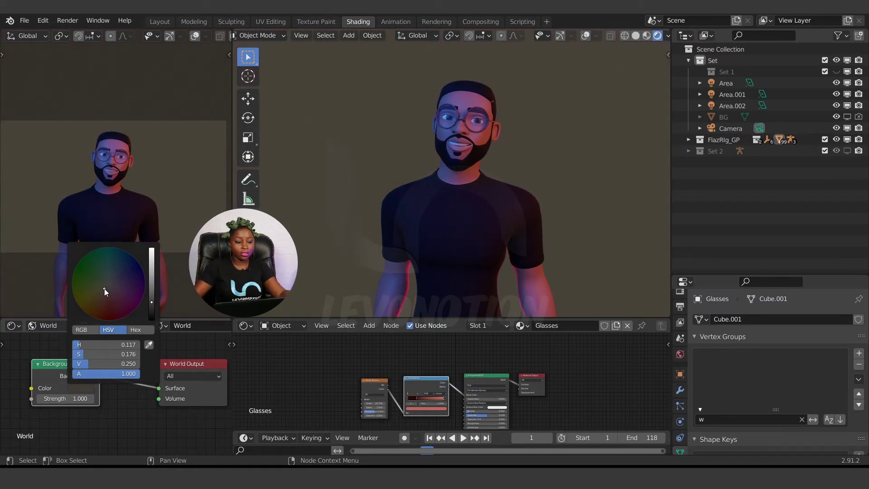
pyautogui.moveTo(151, 289); pyautogui.dragTo(152, 254)
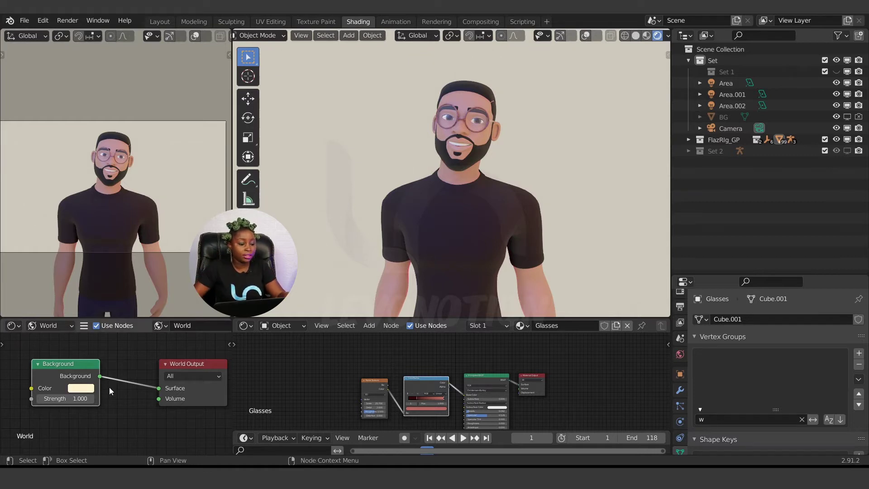
pyautogui.hotkey('ctrl', 'z')
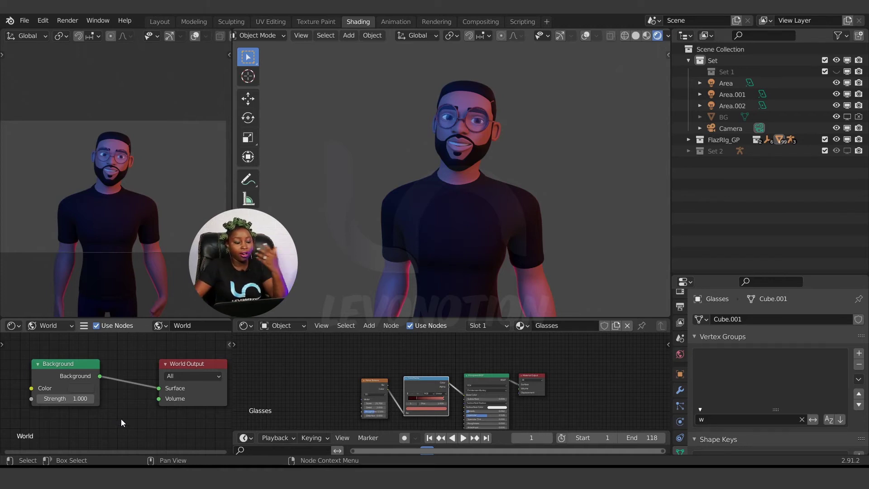
pyautogui.scroll(-1, 95, 395)
pyautogui.moveTo(95, 396); pyautogui.dragTo(117, 366, button='middle')
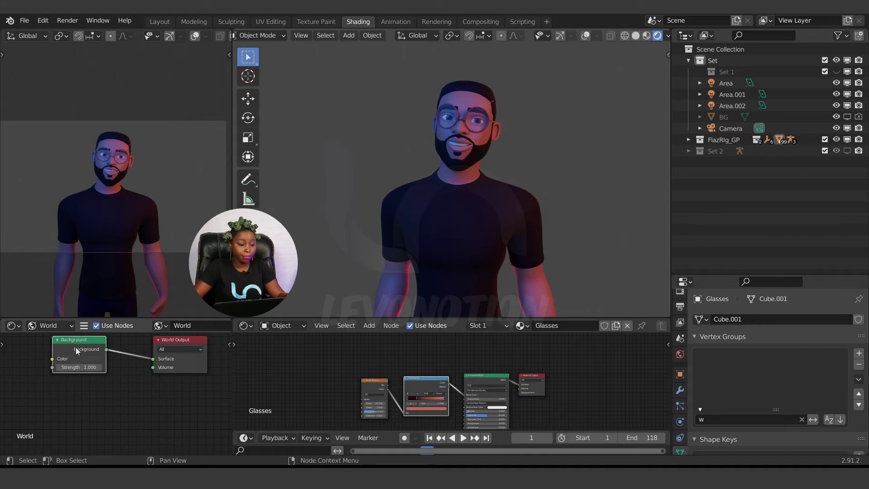
# - Duplicate the Background node below and mix both through a Mix Shader into World Output
pyautogui.hotkey('shift', 'd')
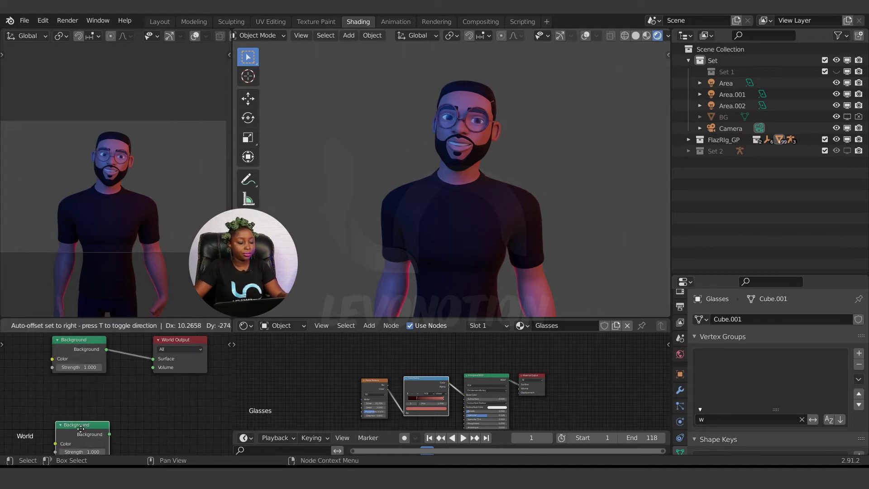
pyautogui.click(79, 405)
pyautogui.scroll(-1, 78, 398)
pyautogui.moveTo(160, 362); pyautogui.dragTo(190, 358)
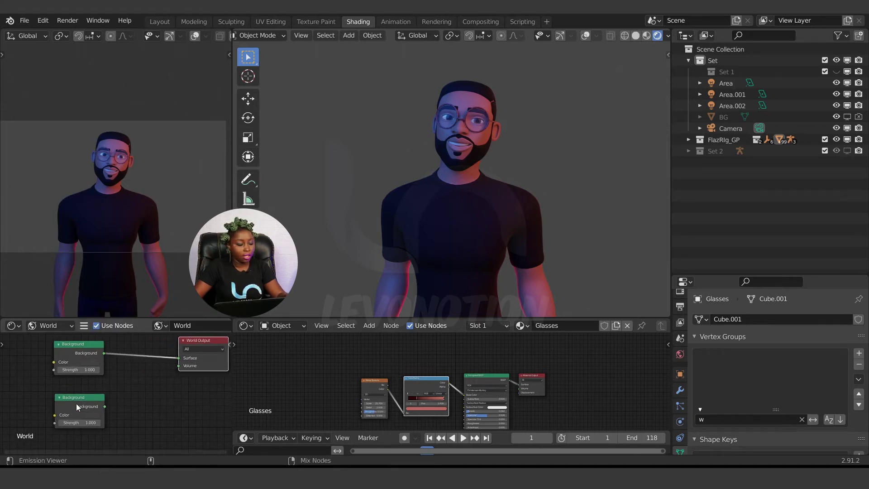
pyautogui.keyDown('ctrl'); pyautogui.keyDown('shift'); pyautogui.moveTo(74, 398); pyautogui.dragTo(114, 370, button='right'); pyautogui.keyUp('shift'); pyautogui.keyUp('ctrl')
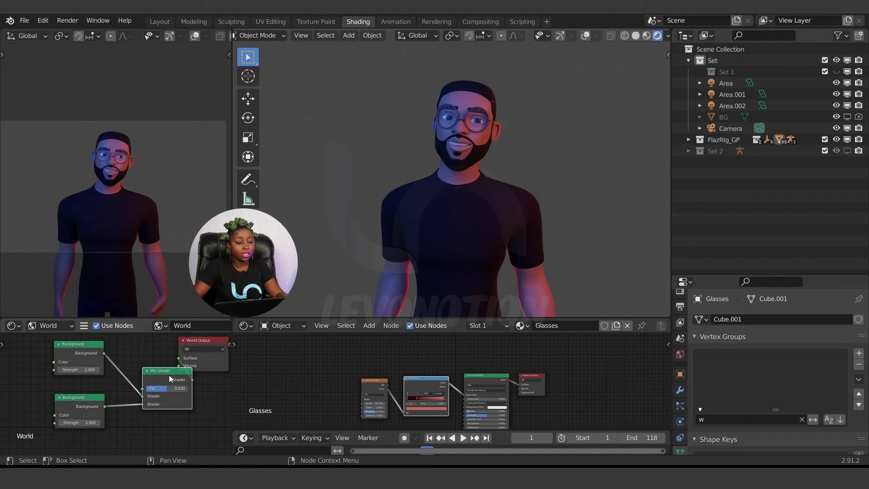
pyautogui.moveTo(172, 370); pyautogui.dragTo(143, 358)
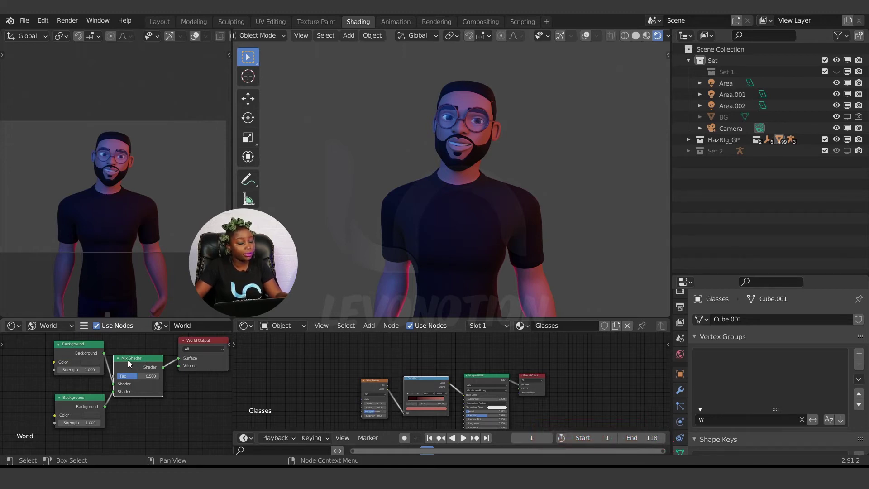
# - Replace the Mix Shader with a new one and link both Background outputs into it
pyautogui.press('x')
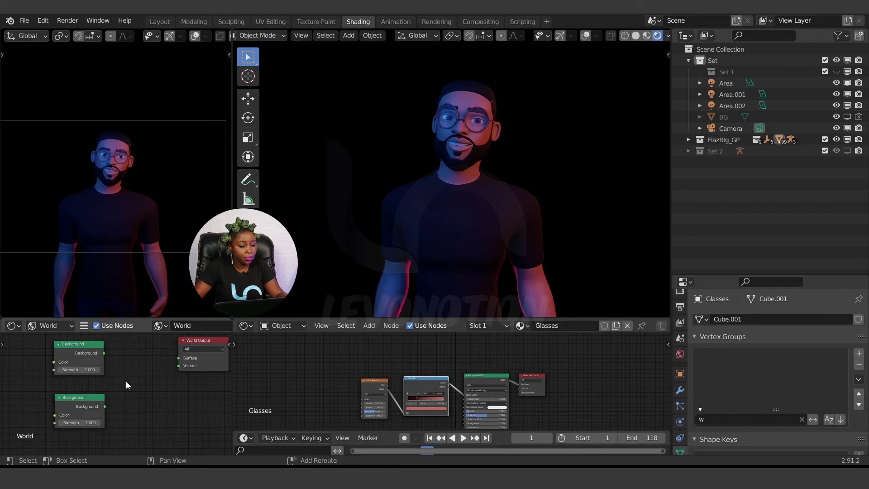
pyautogui.hotkey('shift', 'a')
pyautogui.moveTo(126, 381)
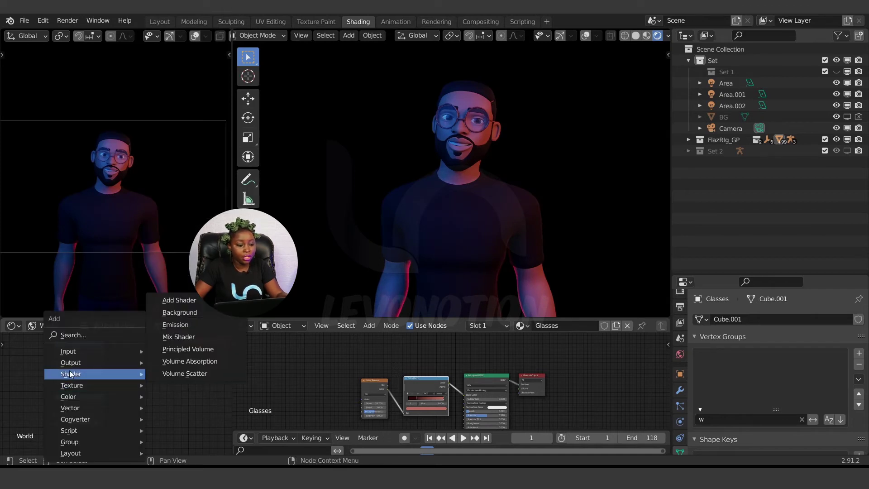
pyautogui.click(176, 337)
pyautogui.click(148, 366)
pyautogui.moveTo(104, 353); pyautogui.dragTo(124, 375)
pyautogui.moveTo(105, 406); pyautogui.dragTo(182, 358)
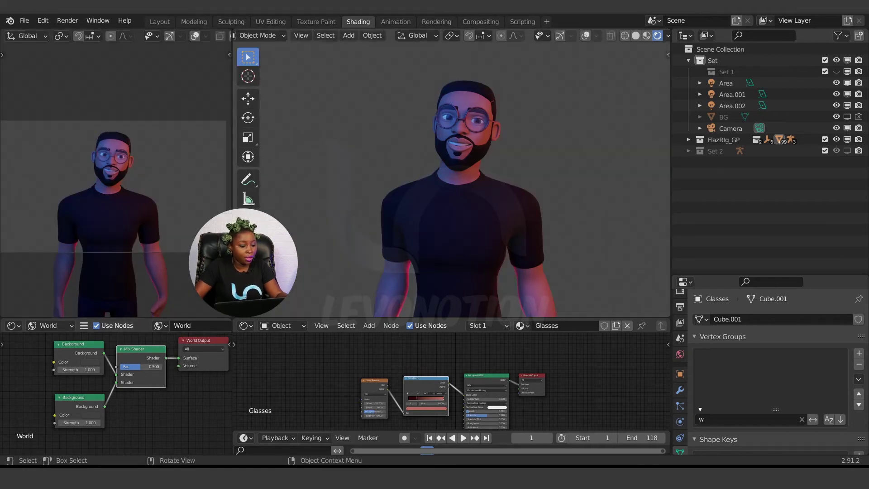
# - Set the lower Background node's colour to dark red
pyautogui.scroll(2, 89, 395)
pyautogui.click(99, 414)
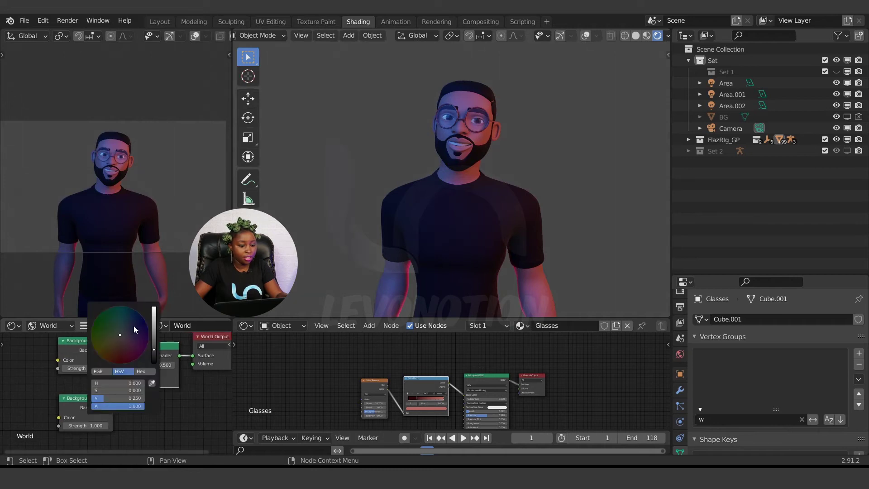
pyautogui.moveTo(134, 322); pyautogui.dragTo(122, 355)
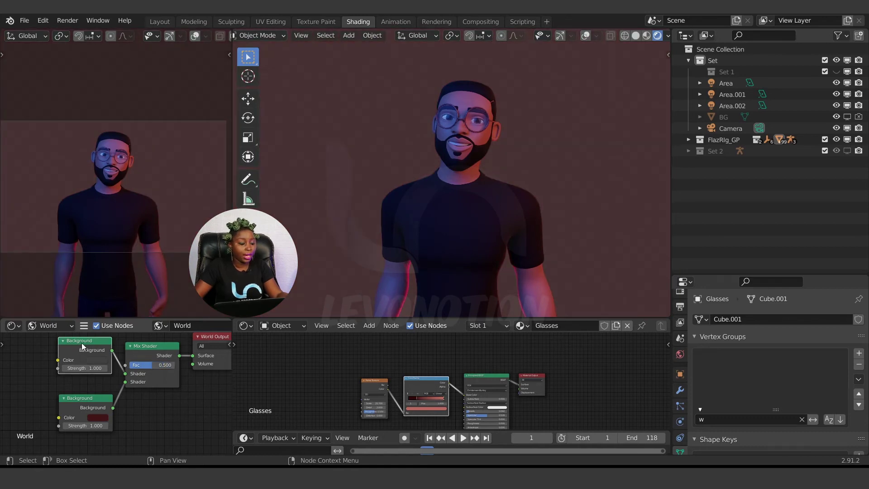
pyautogui.click(88, 405)
pyautogui.scroll(-1, 130, 370)
pyautogui.moveTo(130, 369); pyautogui.dragTo(132, 393, button='middle')
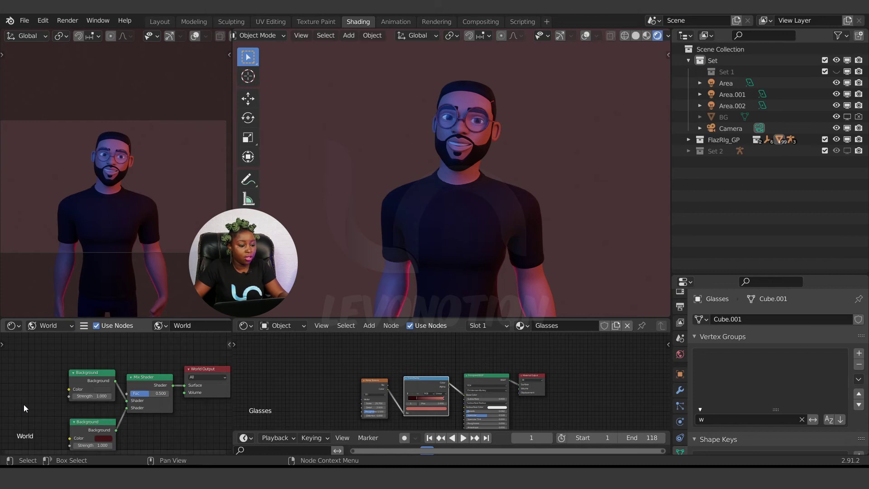
# - Add a Light Path input node to the left of the Background nodes
pyautogui.hotkey('shift', 'a')
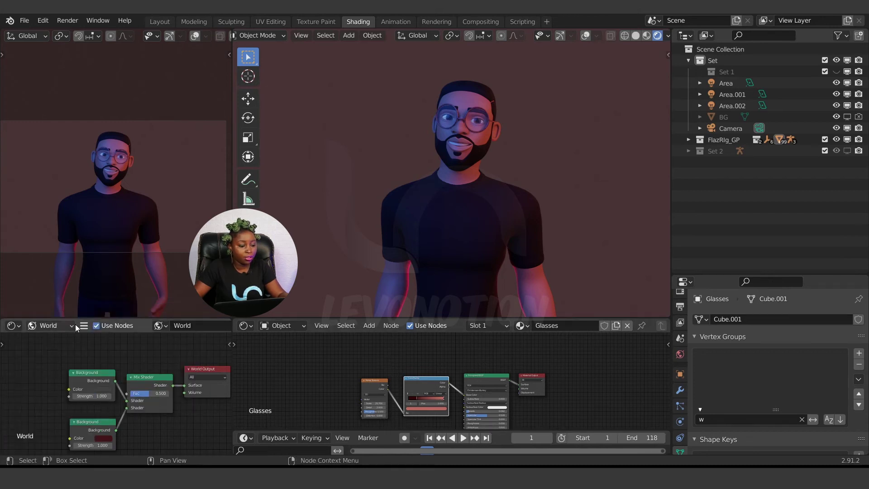
pyautogui.click(83, 326)
pyautogui.moveTo(113, 365)
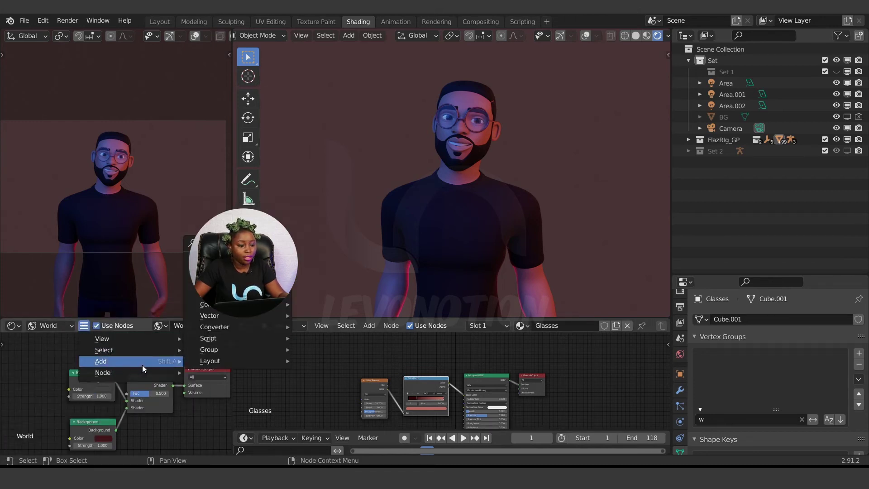
pyautogui.moveTo(188, 259)
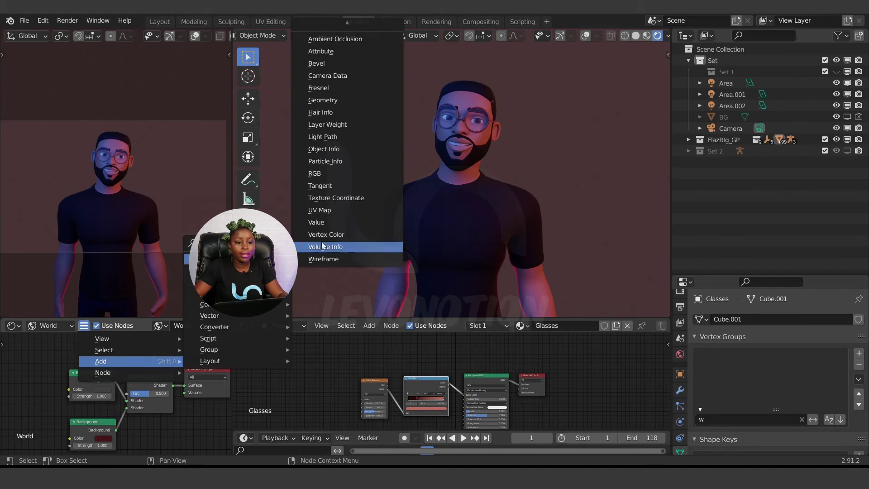
pyautogui.click(336, 135)
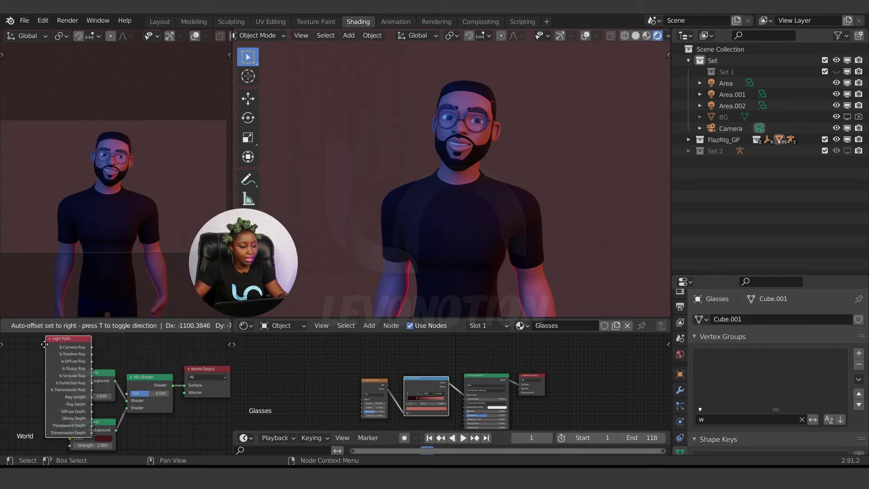
pyautogui.click(42, 370)
pyautogui.scroll(1, 70, 395)
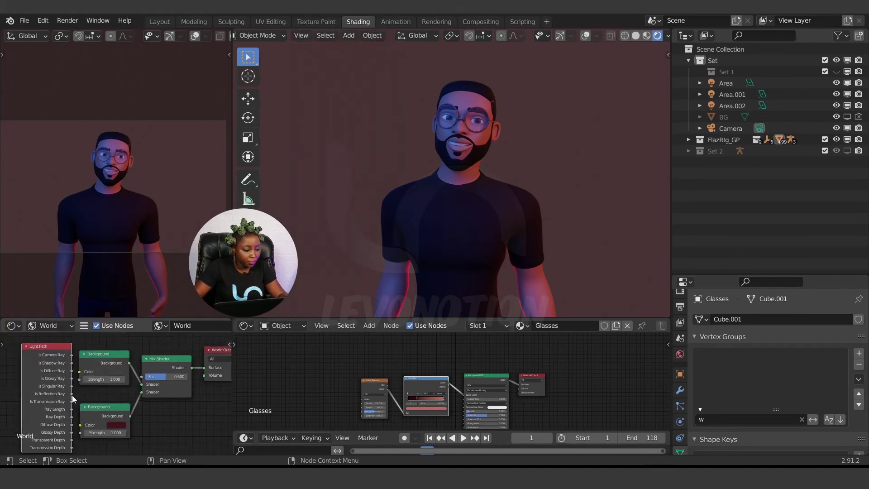
pyautogui.scroll(1, 53, 403)
pyautogui.scroll(1, 64, 421)
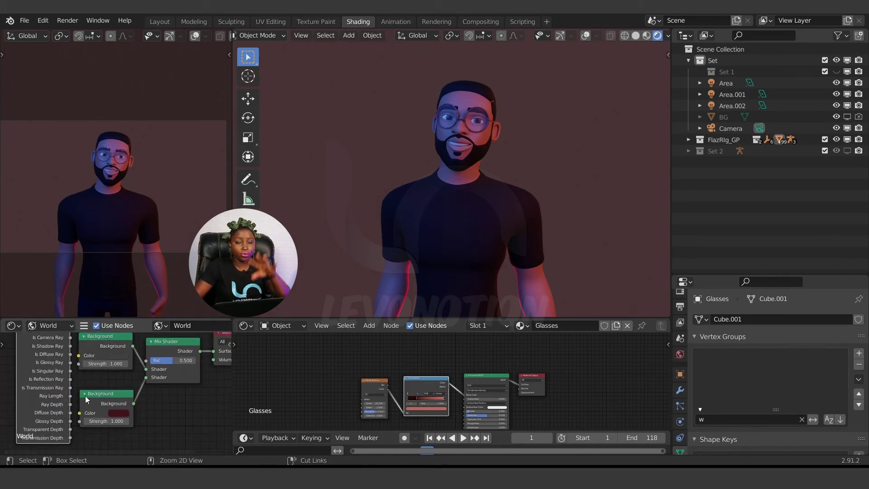
# - In a maximized editor, connect Light Path's Is Camera Ray to the Mix Shader's Fac
pyautogui.hotkey('ctrl', 'space')
pyautogui.scroll(-2, 362, 317)
pyautogui.press('Home')
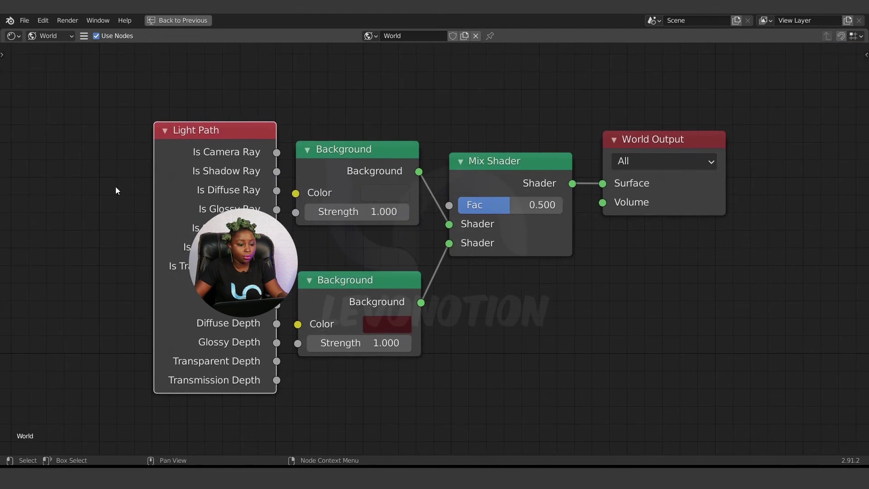
pyautogui.moveTo(272, 176); pyautogui.dragTo(221, 176)
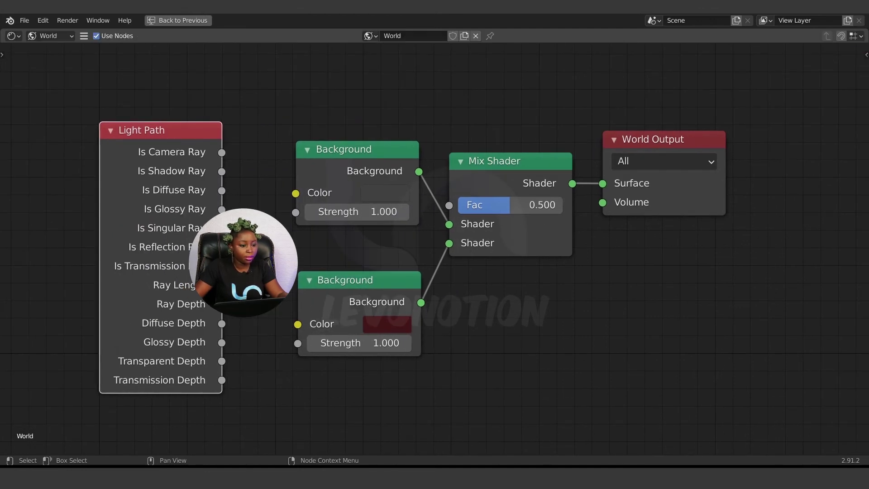
pyautogui.moveTo(216, 153); pyautogui.dragTo(446, 207)
# - With the full layout restored, set the lower Background colour to dark blue
pyautogui.hotkey('ctrl', 'space')
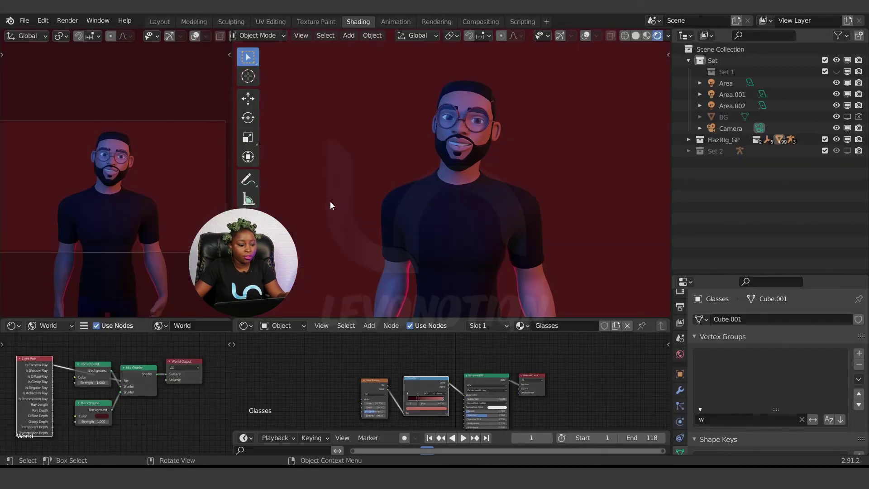
pyautogui.scroll(2, 112, 414)
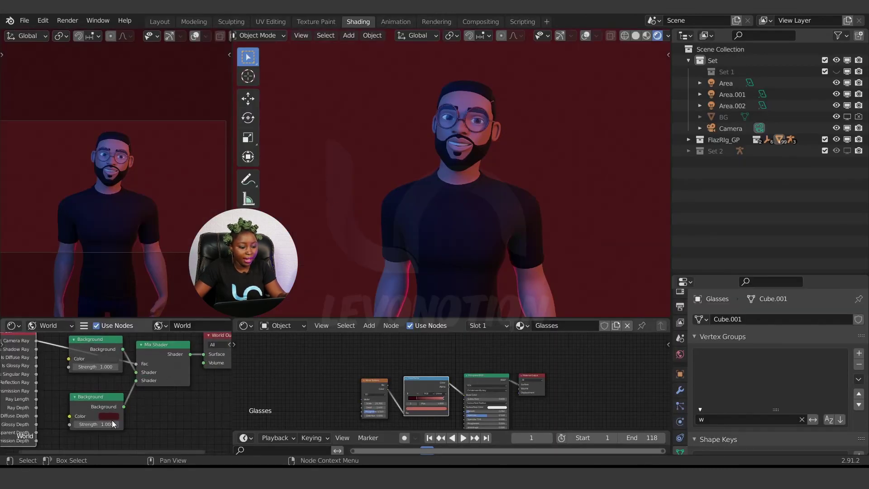
pyautogui.click(110, 415)
pyautogui.moveTo(159, 332)
pyautogui.mouseDown()
pyautogui.moveTo(164, 307)
pyautogui.moveTo(164, 360)
pyautogui.moveTo(164, 313)
pyautogui.moveTo(164, 347)
pyautogui.mouseUp()
# - Set the upper Background colour to red and move that node left
pyautogui.click(109, 358)
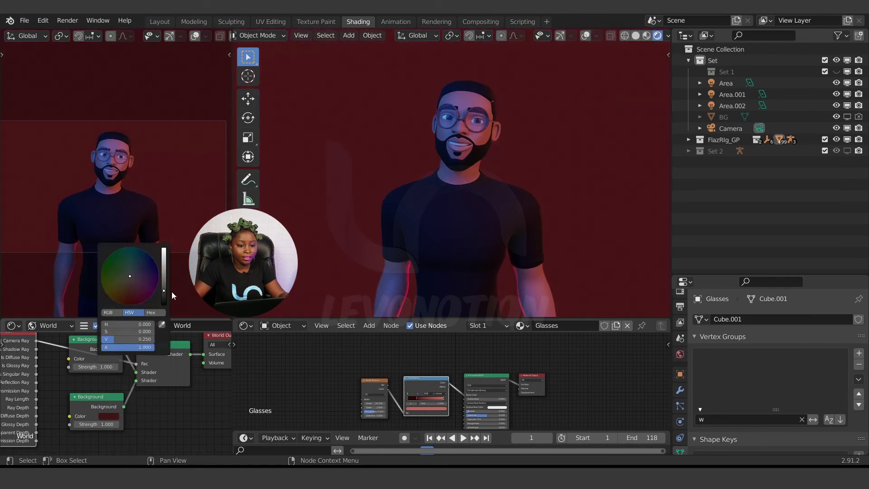
pyautogui.moveTo(168, 290)
pyautogui.mouseDown()
pyautogui.moveTo(164, 255)
pyautogui.moveTo(163, 280)
pyautogui.mouseUp()
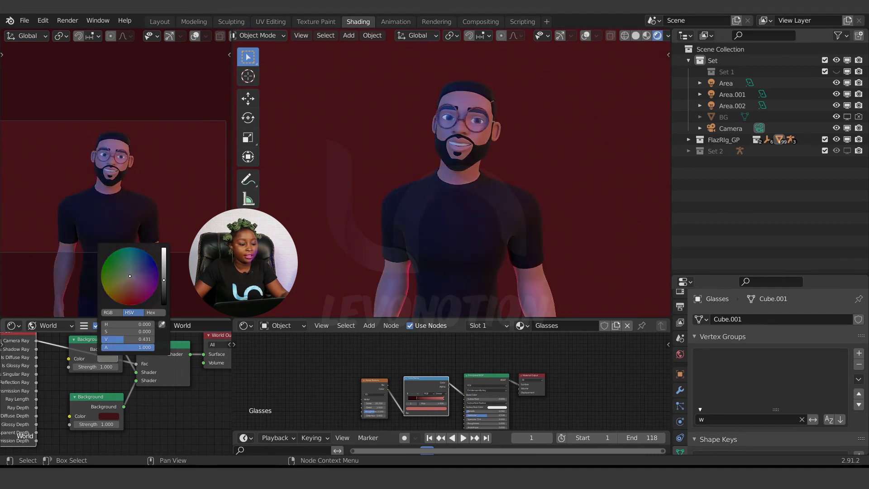
pyautogui.click(115, 416)
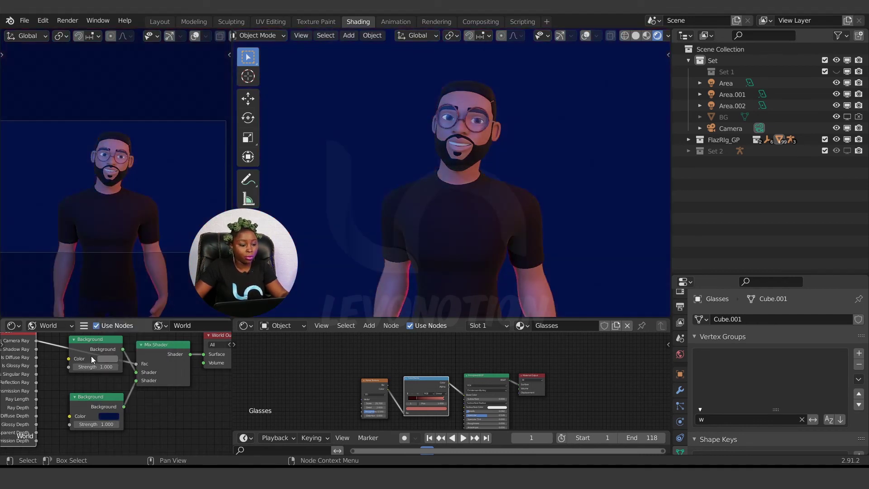
pyautogui.click(102, 359)
pyautogui.click(132, 293)
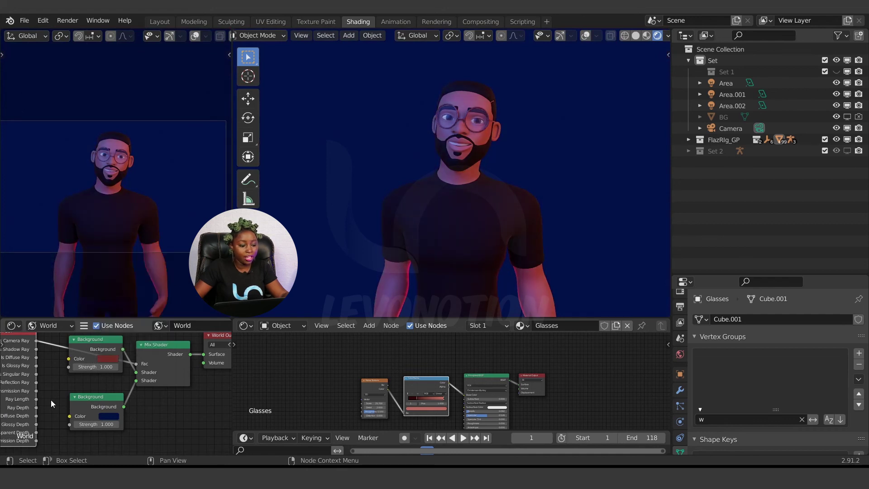
pyautogui.scroll(-1, 51, 400)
pyautogui.moveTo(50, 400); pyautogui.dragTo(135, 393, button='middle')
pyautogui.scroll(-1, 94, 390)
pyautogui.moveTo(161, 375); pyautogui.dragTo(91, 288)
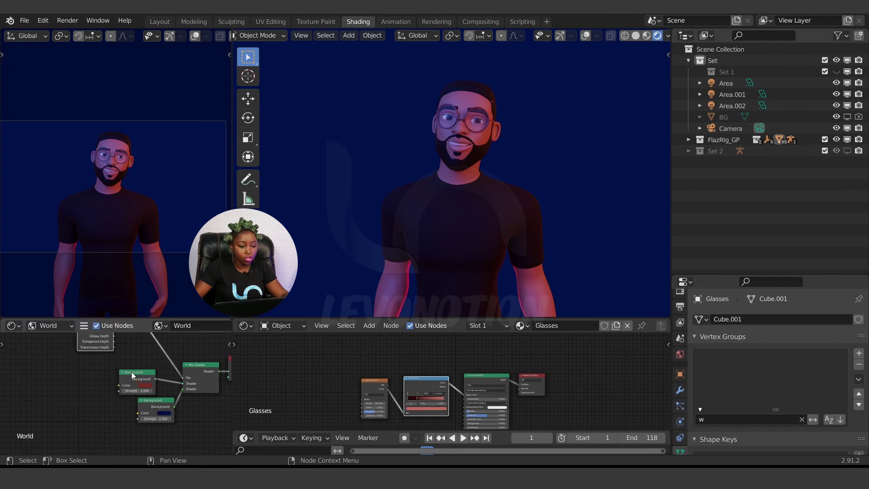
# - Shift the upper Background node left and the lower one left and down
pyautogui.moveTo(131, 374); pyautogui.dragTo(114, 373)
pyautogui.moveTo(156, 407); pyautogui.dragTo(116, 419)
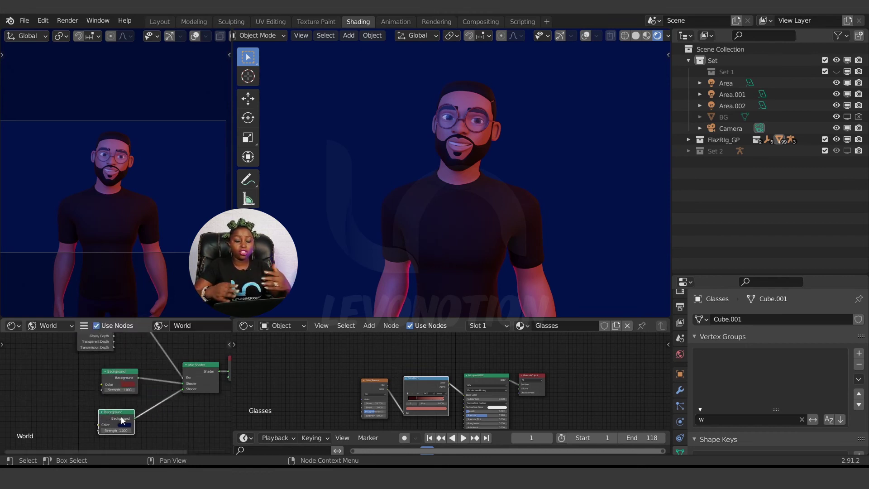